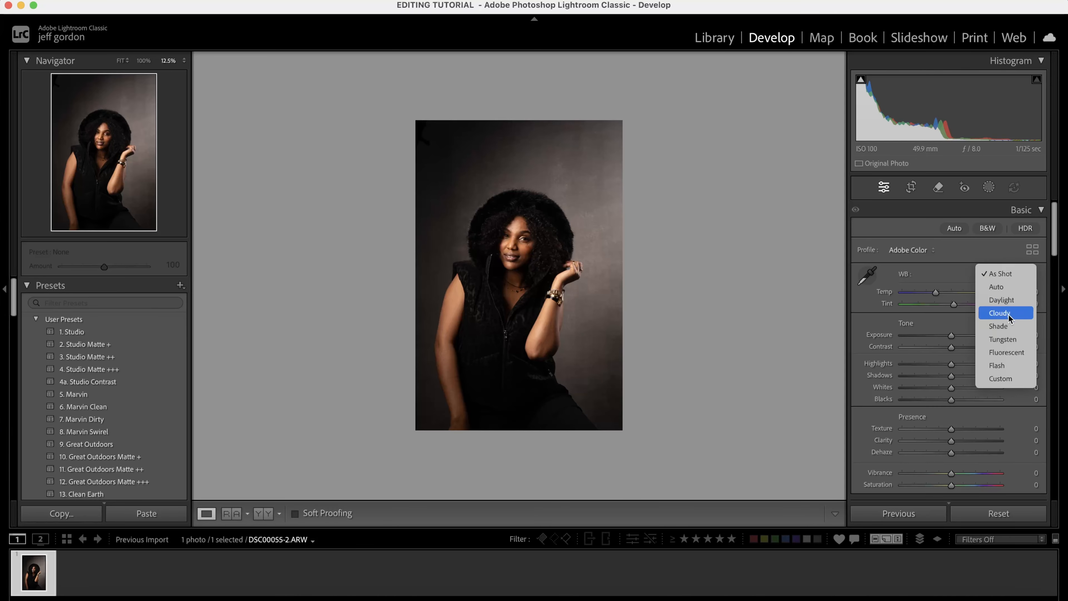
- Try the Auto, Daylight and Cloudy white balance presets on the portrait, and return it to As Shot
{"action": "left_click", "coordinate": [948, 268]}
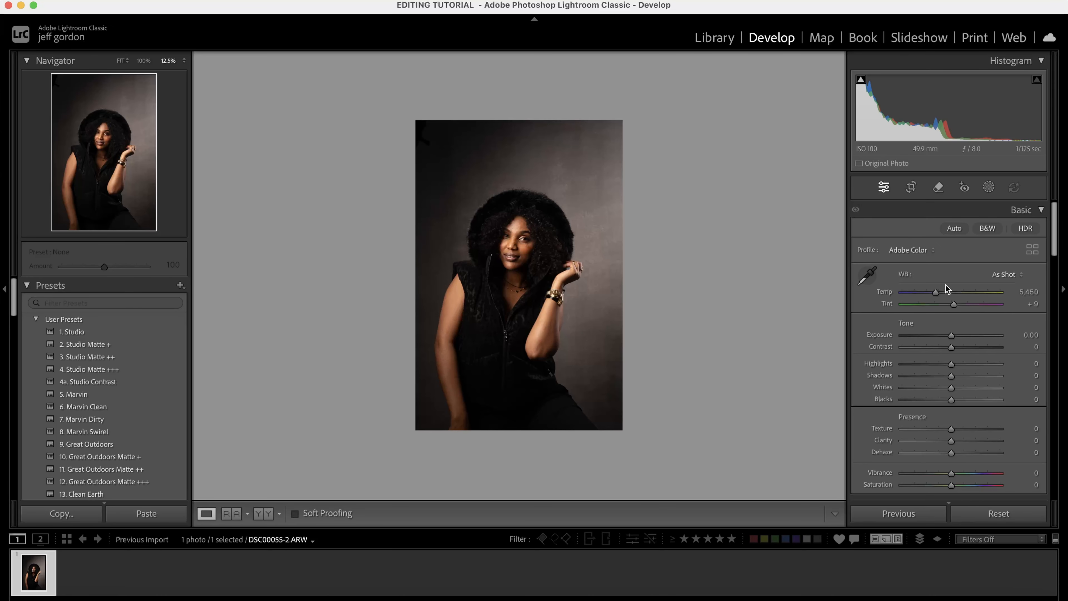
{"action": "left_click", "coordinate": [600, 193]}
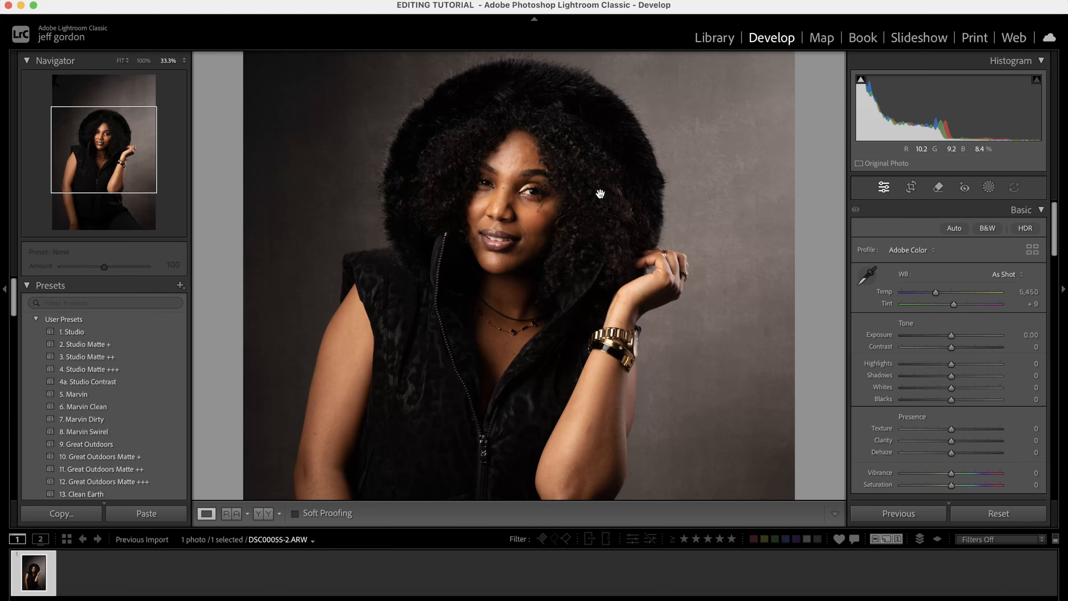
{"action": "key", "text": "super+minus"}
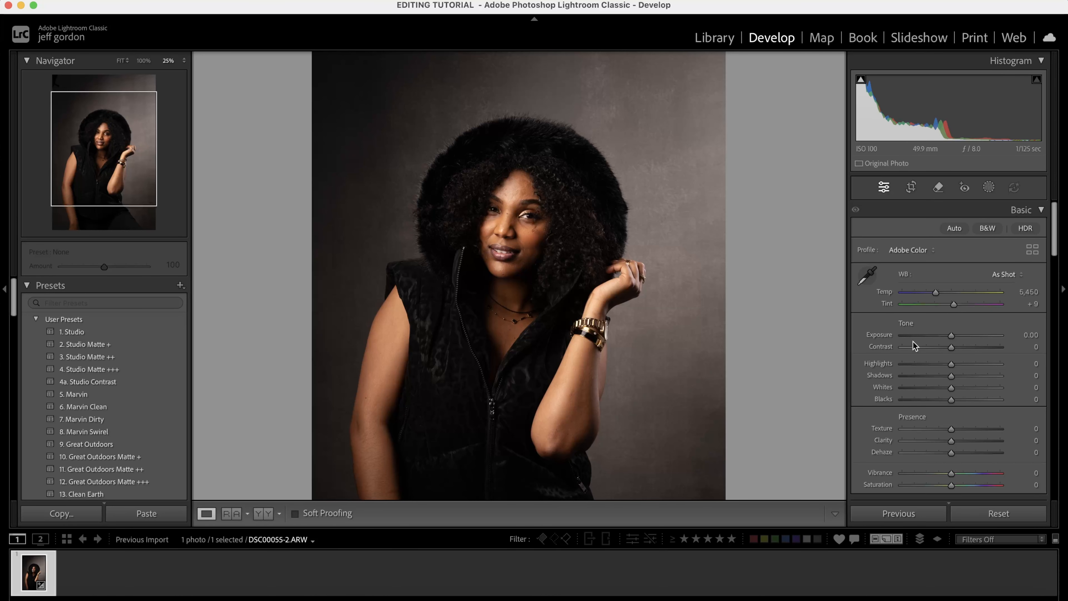
{"action": "left_click", "coordinate": [1006, 276]}
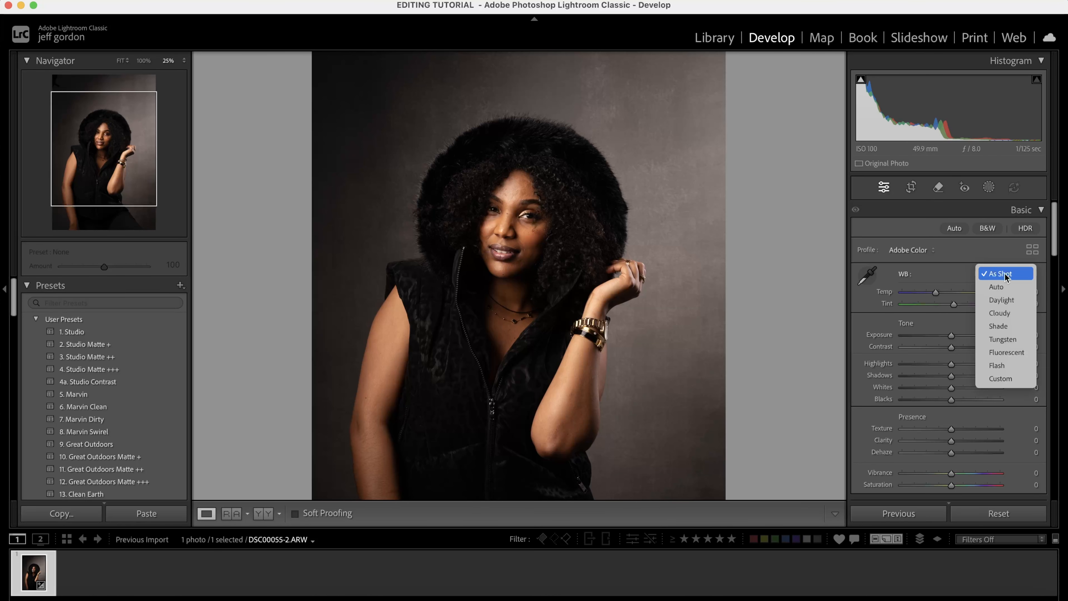
{"action": "left_click", "coordinate": [1005, 289]}
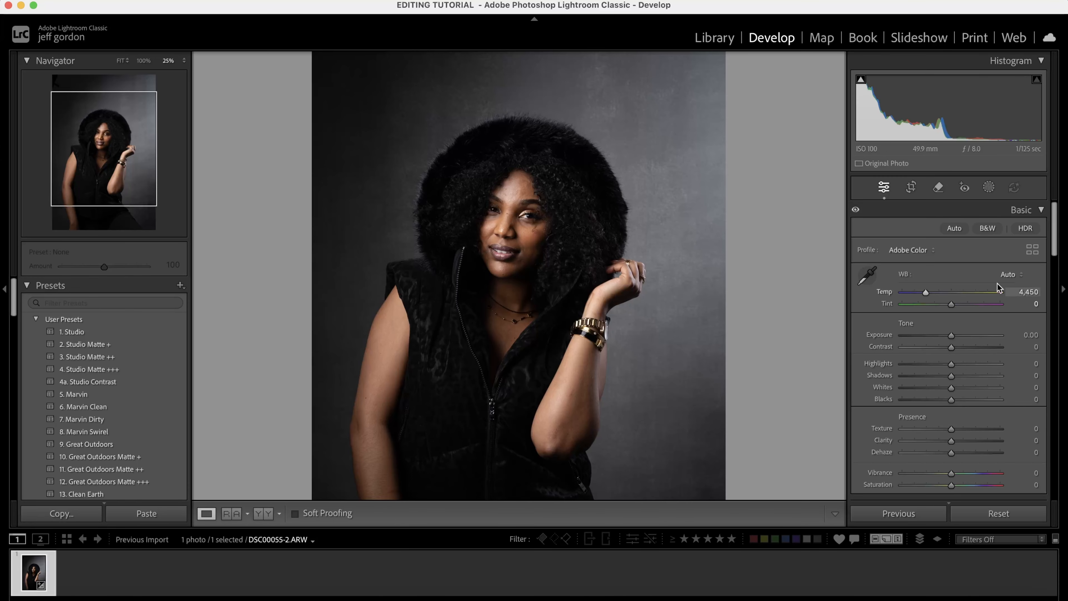
{"action": "left_click", "coordinate": [1008, 274]}
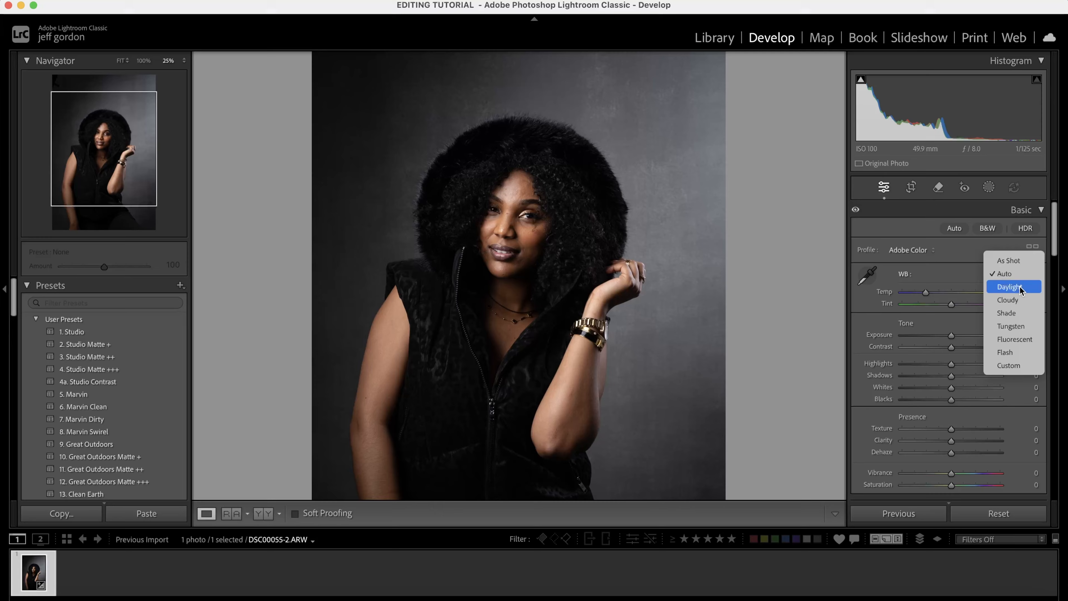
{"action": "left_click", "coordinate": [1020, 288]}
{"action": "left_click", "coordinate": [1015, 274]}
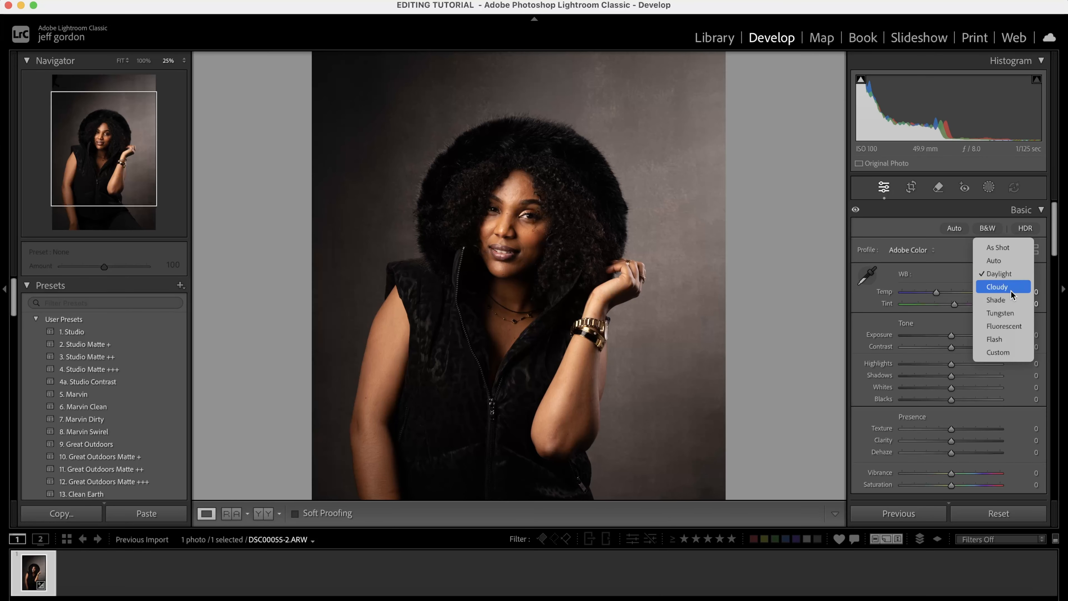
{"action": "left_click", "coordinate": [1010, 290]}
{"action": "left_click", "coordinate": [1008, 274]}
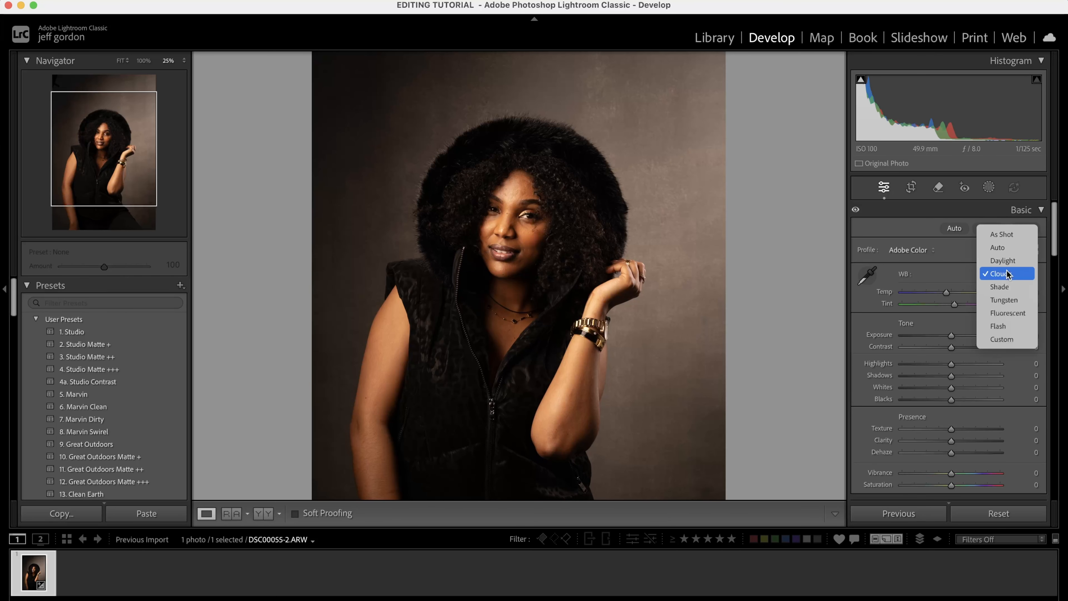
{"action": "left_click", "coordinate": [1005, 249]}
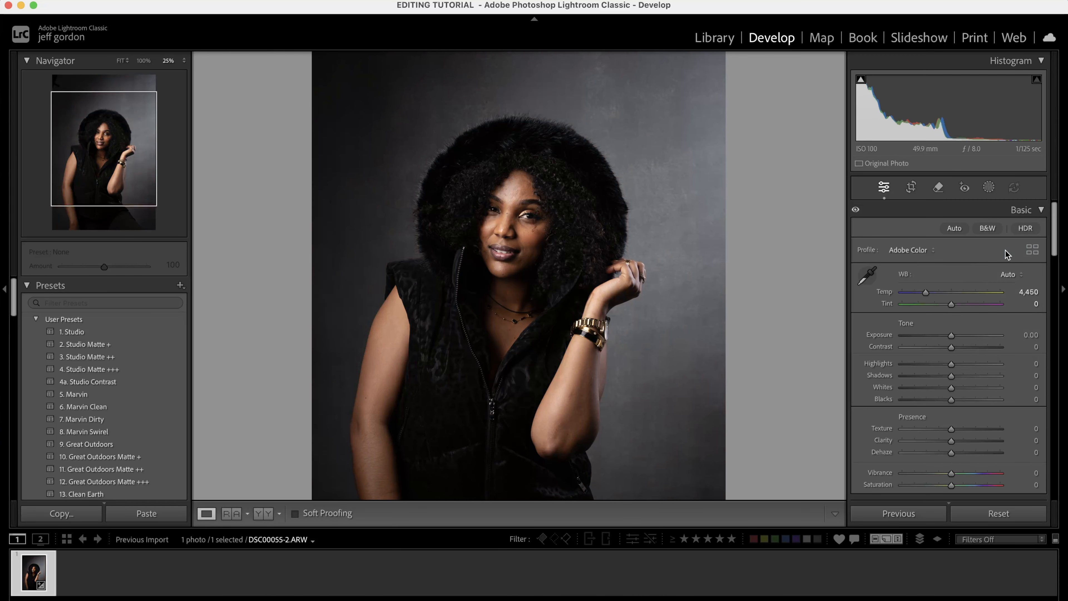
{"action": "left_click", "coordinate": [1013, 274]}
{"action": "left_click", "coordinate": [1014, 260]}
- Use the White Balance Selector to sample neutral targets on the backdrop above the woman's head and at several spots beside her
{"action": "left_click", "coordinate": [868, 278]}
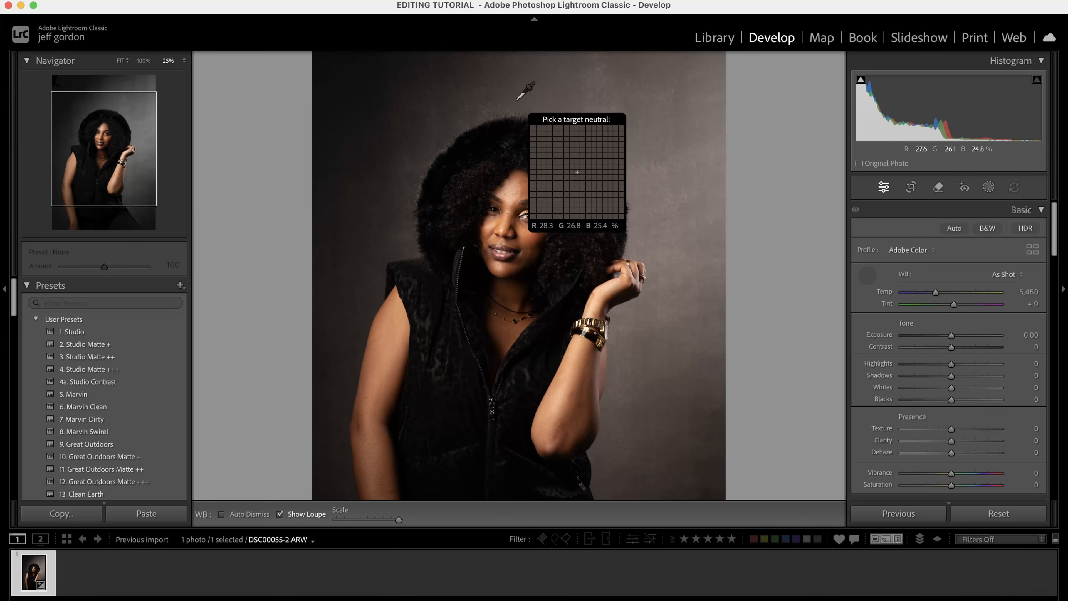
{"action": "left_click", "coordinate": [519, 101]}
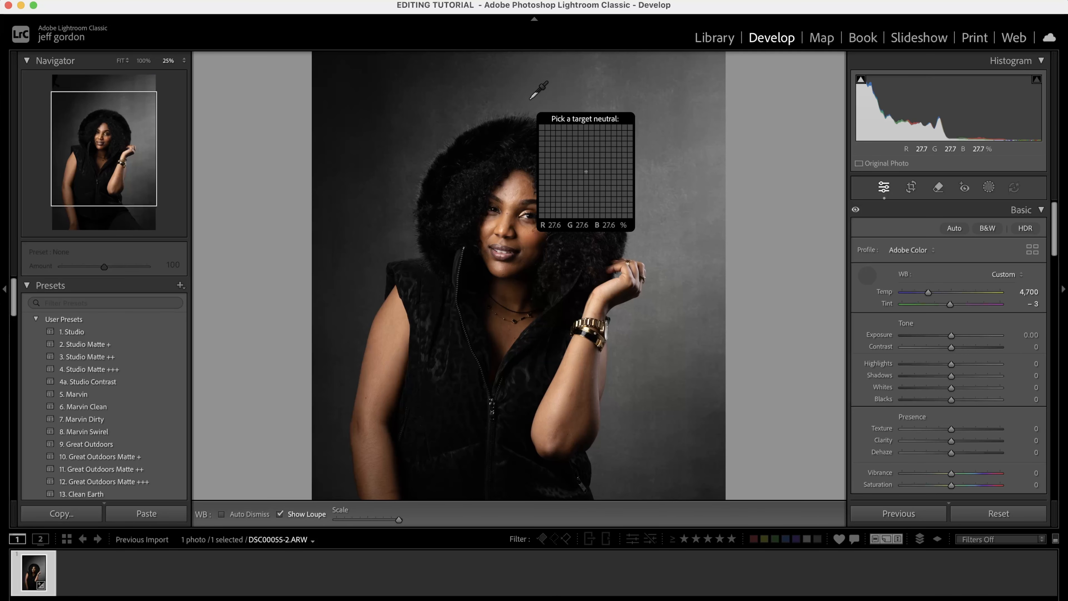
{"action": "left_click", "coordinate": [638, 190]}
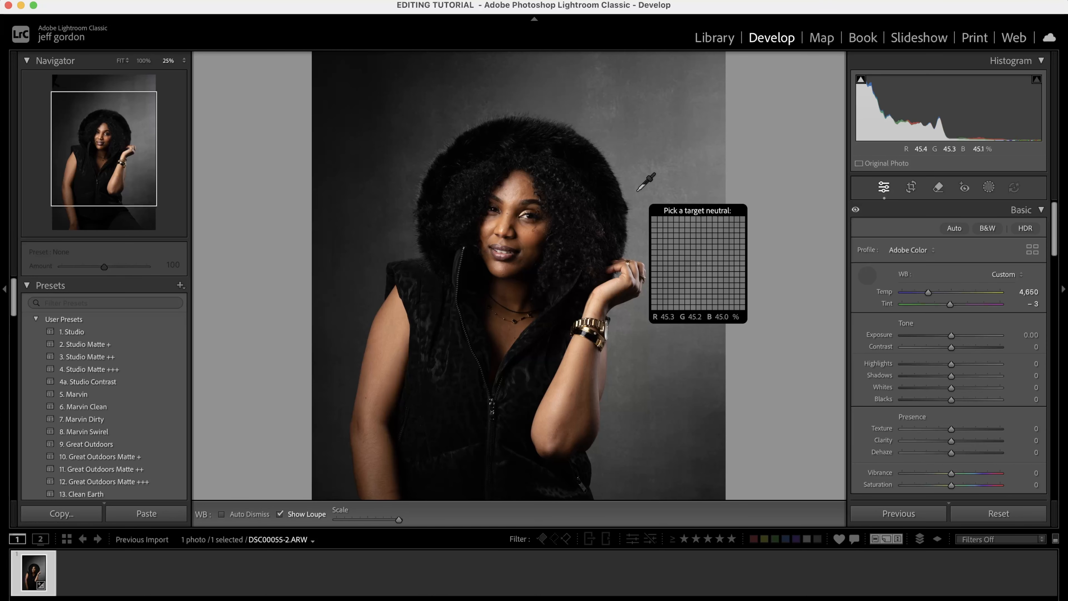
{"action": "left_click", "coordinate": [692, 183]}
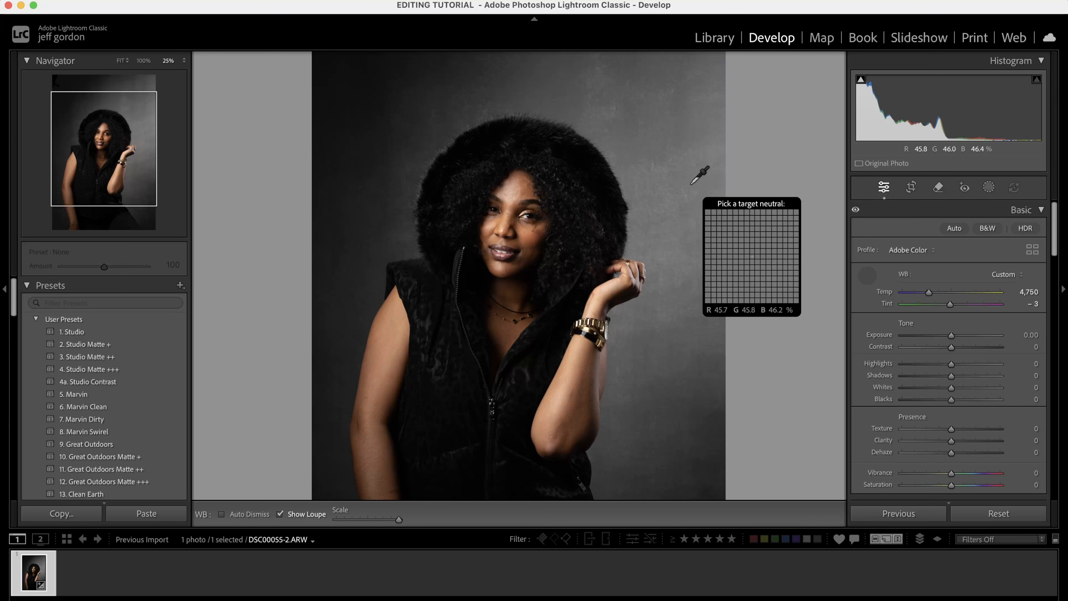
{"action": "left_click", "coordinate": [667, 254]}
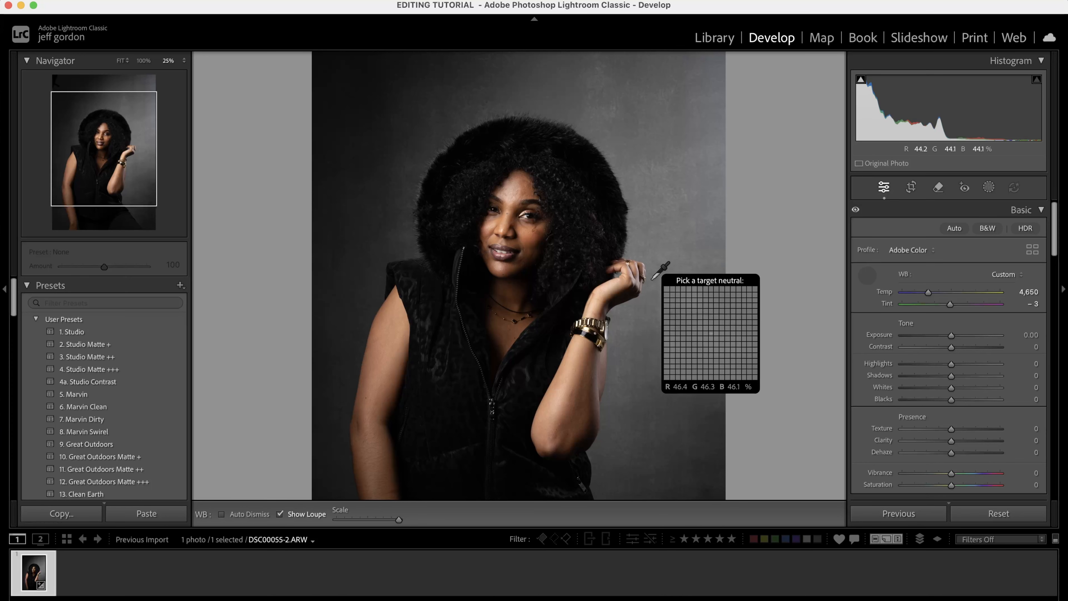
{"action": "left_click", "coordinate": [674, 315]}
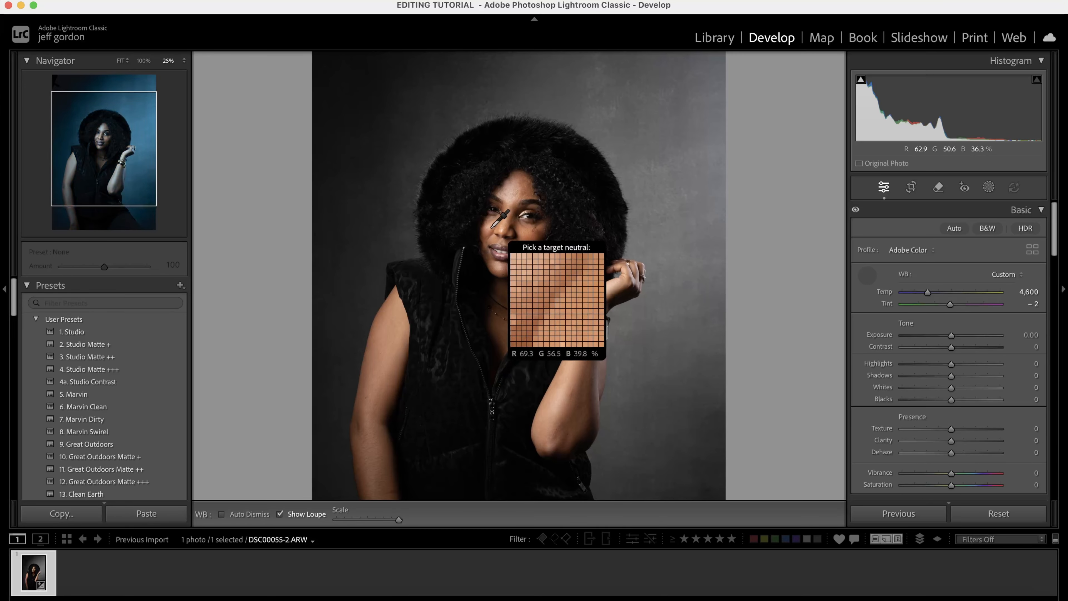
- Test neutral samples on the dark vest and the face, and resample the backdrop above the head for the white balance
{"action": "left_click", "coordinate": [440, 303]}
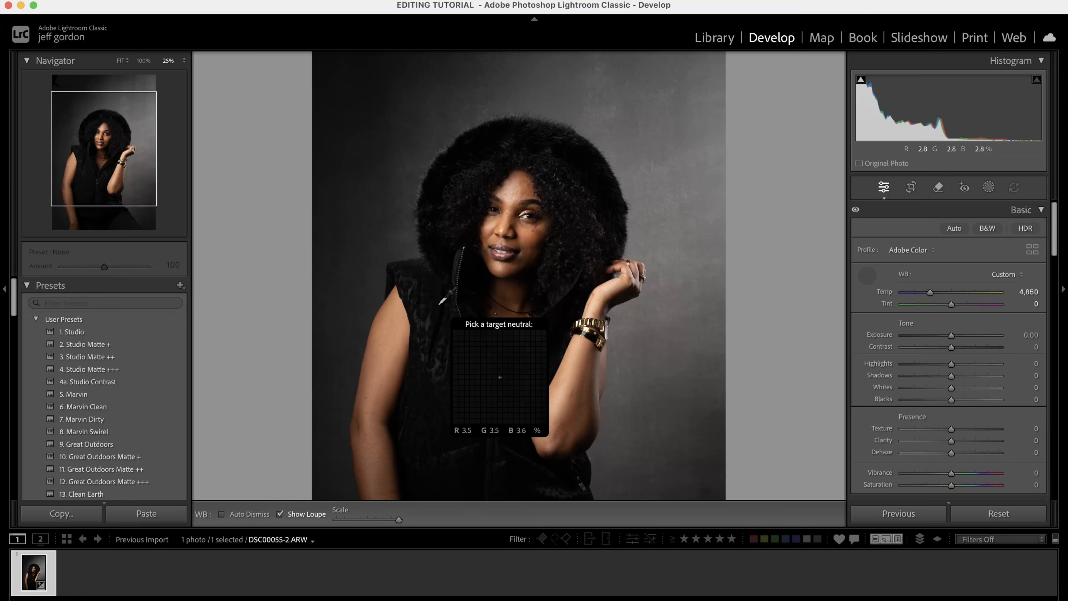
{"action": "left_click", "coordinate": [485, 234]}
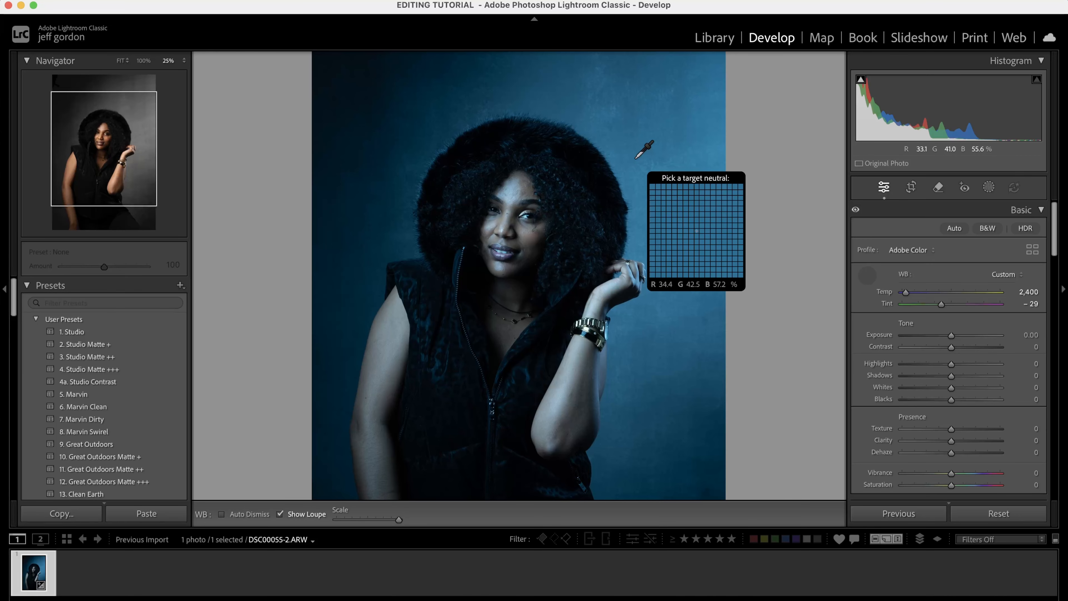
{"action": "left_click", "coordinate": [520, 96]}
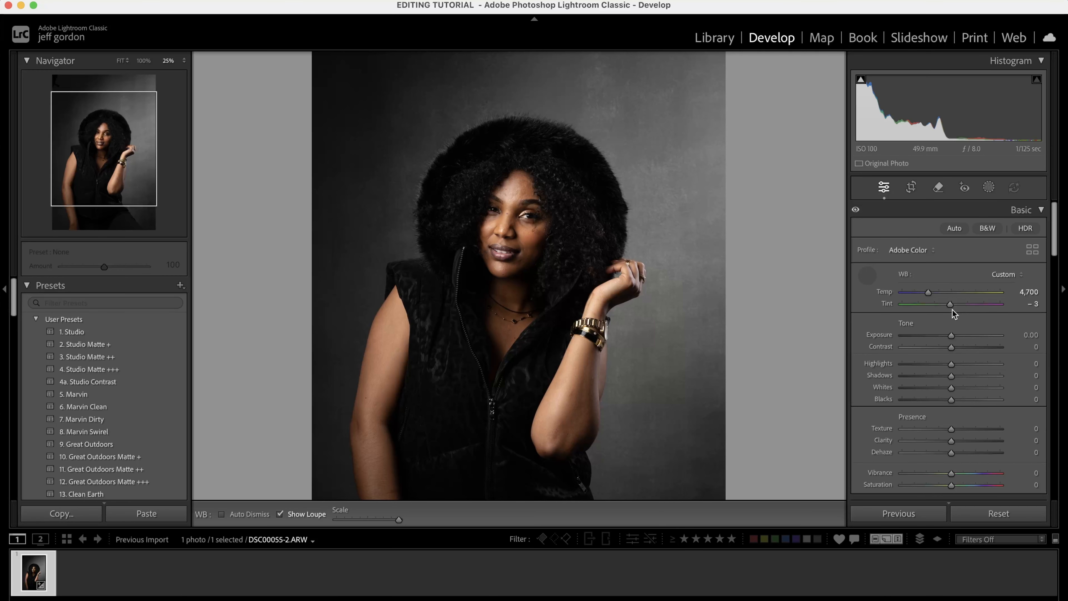
- Set the white balance Temp to 4,405, try Tint at -4 and +9, and undo both tint changes
{"action": "scroll", "coordinate": [952, 308], "scroll_direction": "down", "scroll_amount": 3}
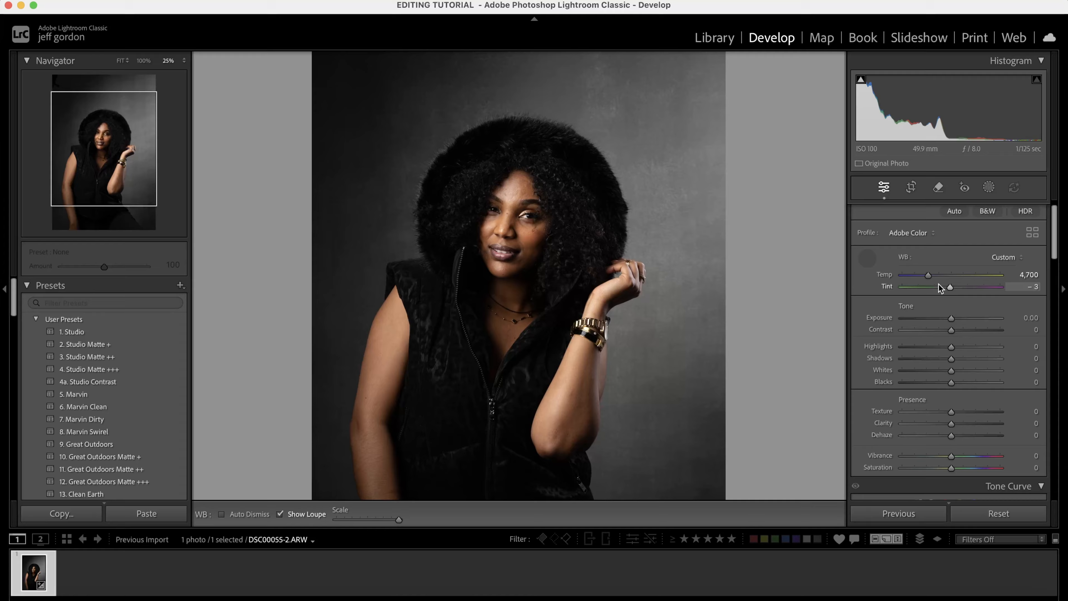
{"action": "left_click_drag", "start_coordinate": [929, 277], "coordinate": [927, 275]}
{"action": "left_click_drag", "start_coordinate": [951, 289], "coordinate": [948, 289]}
{"action": "double_click", "coordinate": [949, 288]}
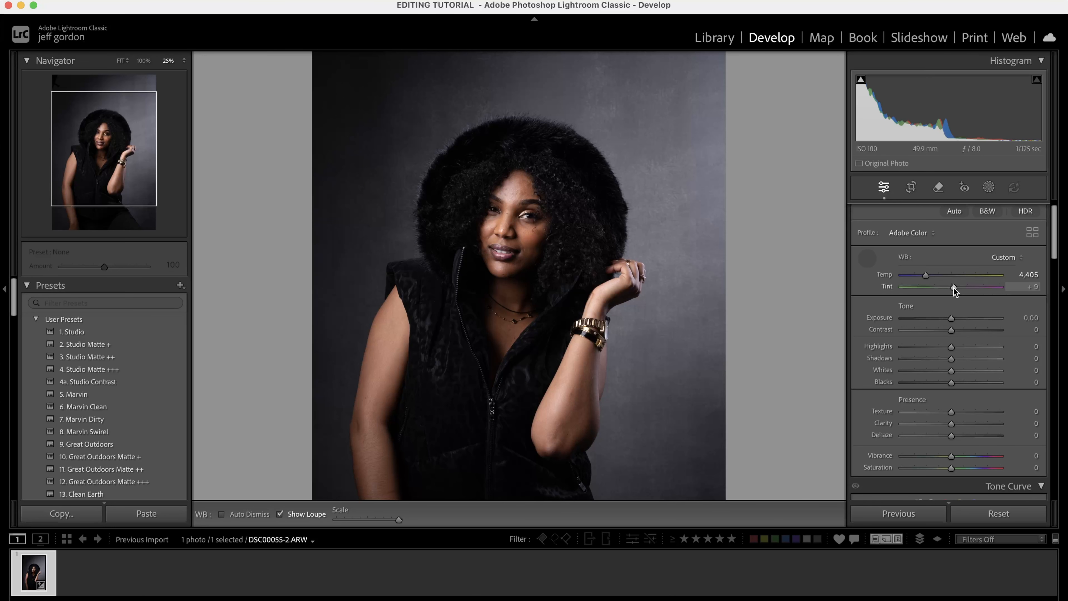
{"action": "key", "text": "super+z"}
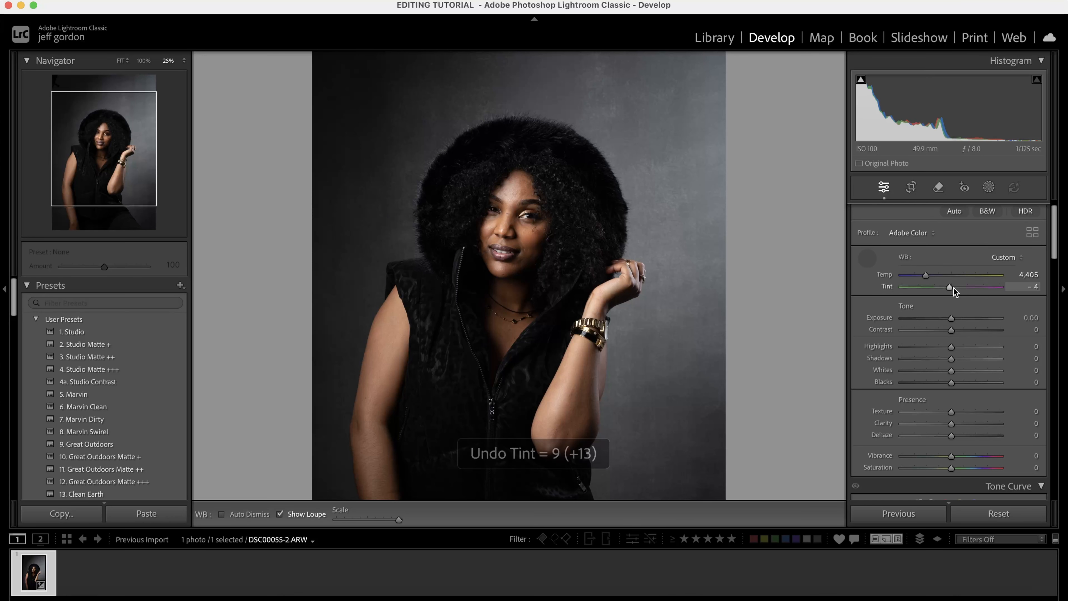
{"action": "key", "text": "super+z"}
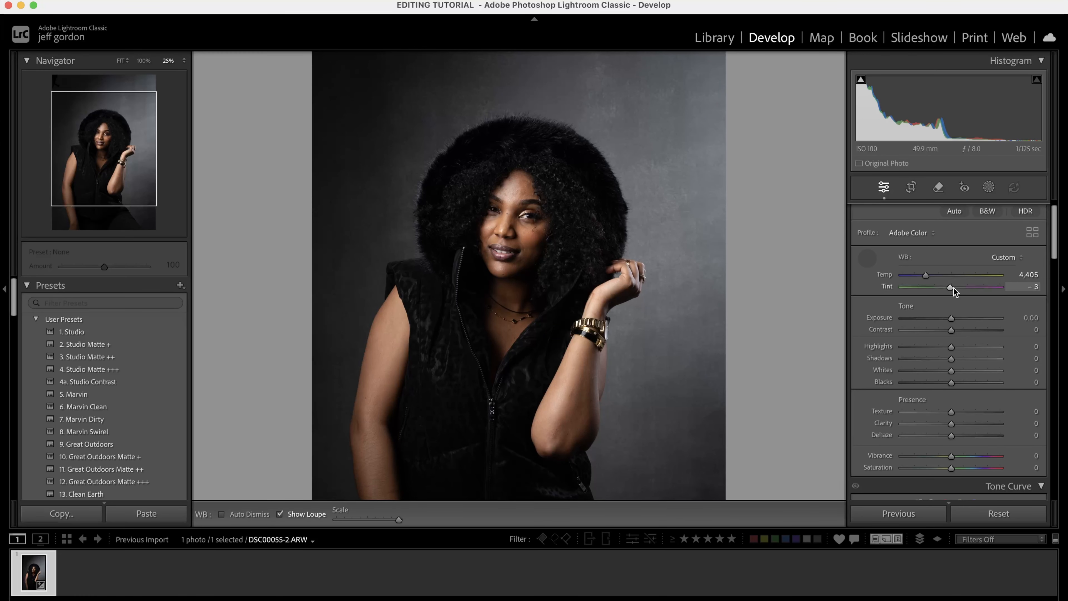
- Compare the portrait before and after the white balance correction
{"action": "key", "text": "backslash"}
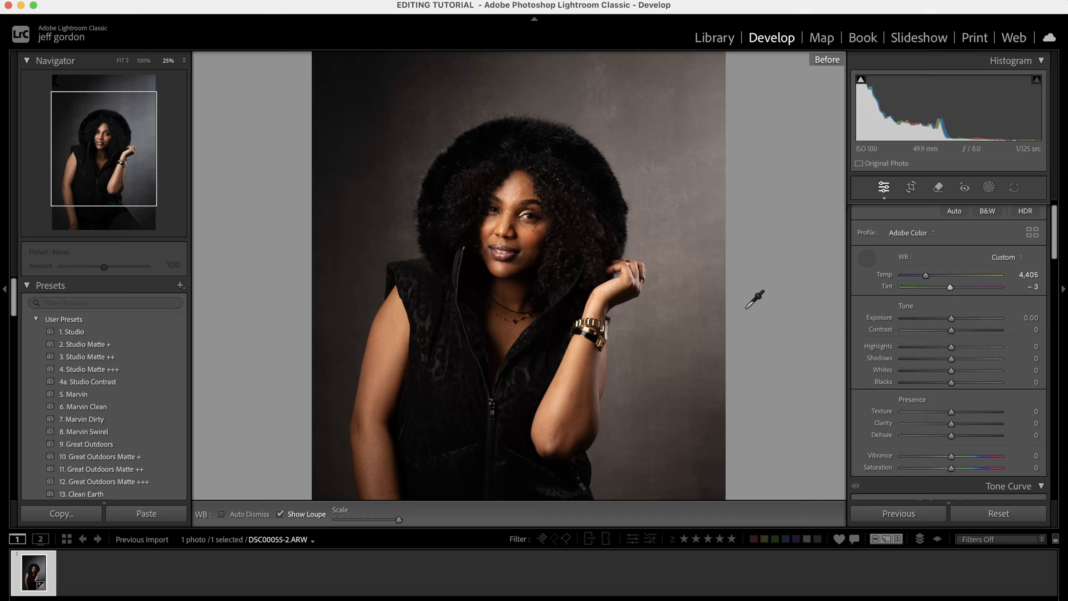
{"action": "key", "text": "backslash"}
{"action": "key", "text": "backslash"}
{"action": "key", "text": "backslash"}
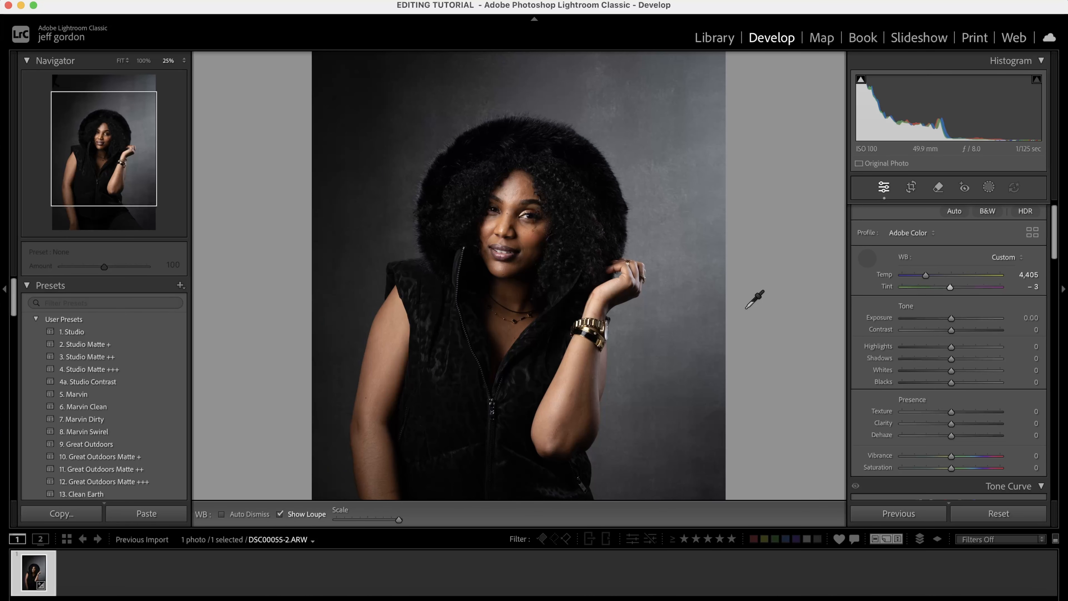